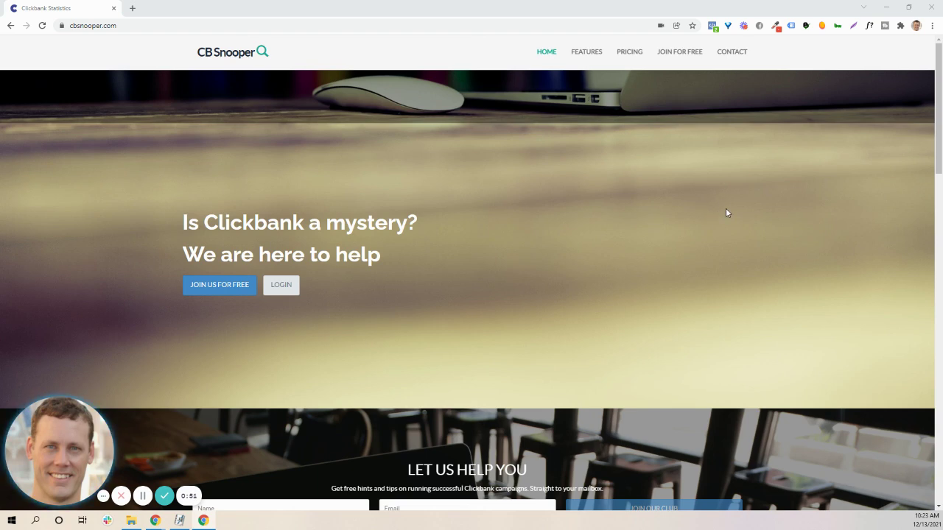
Step: Scroll down the CB Snooper home page to its feature highlights
scroll(502, 224, "down", 2)
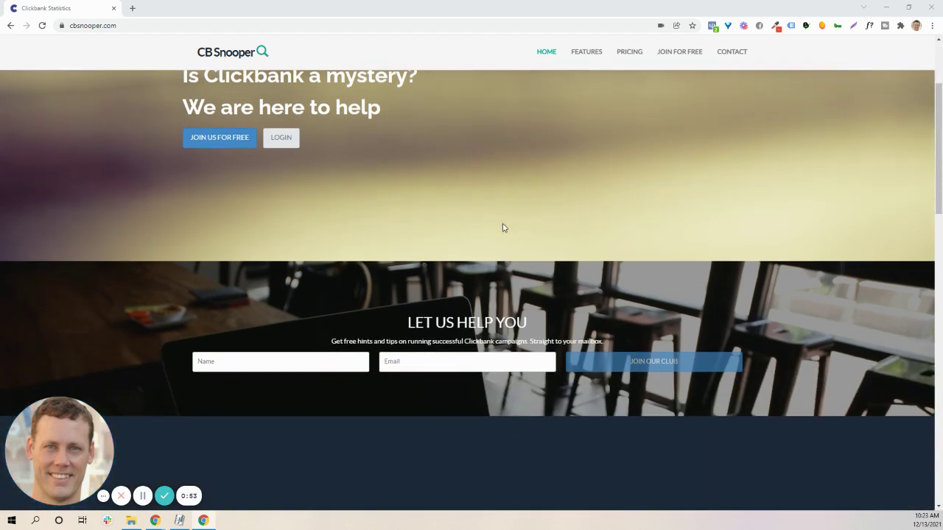
scroll(516, 220, "down", 1)
scroll(515, 219, "up", 3)
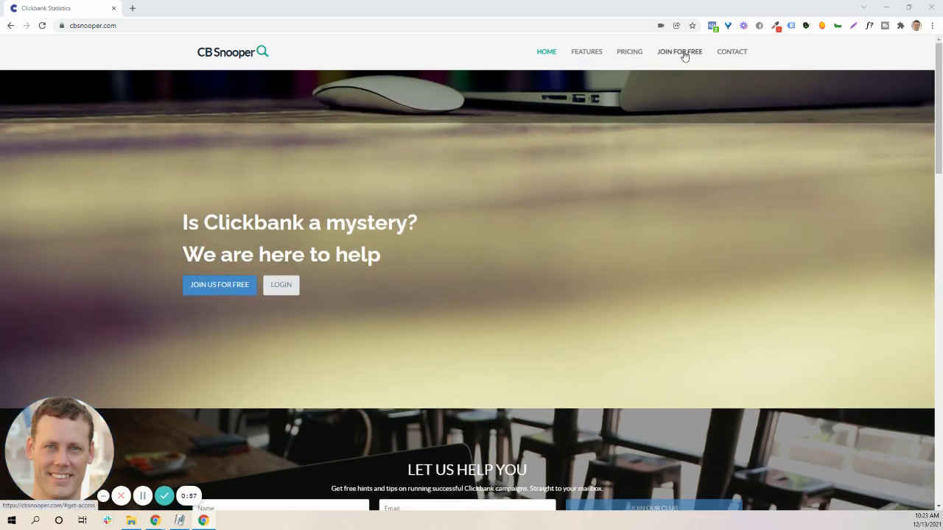
scroll(648, 83, "down", 2)
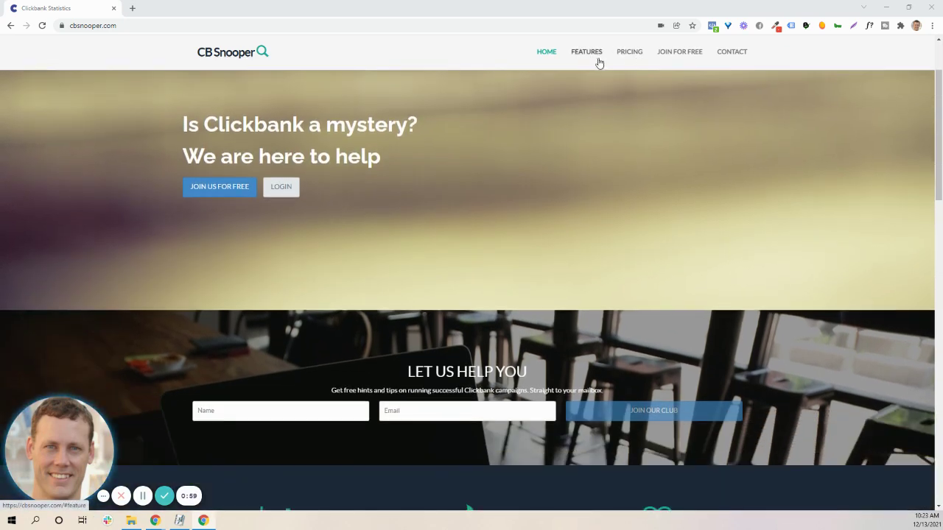
scroll(627, 172, "down", 3)
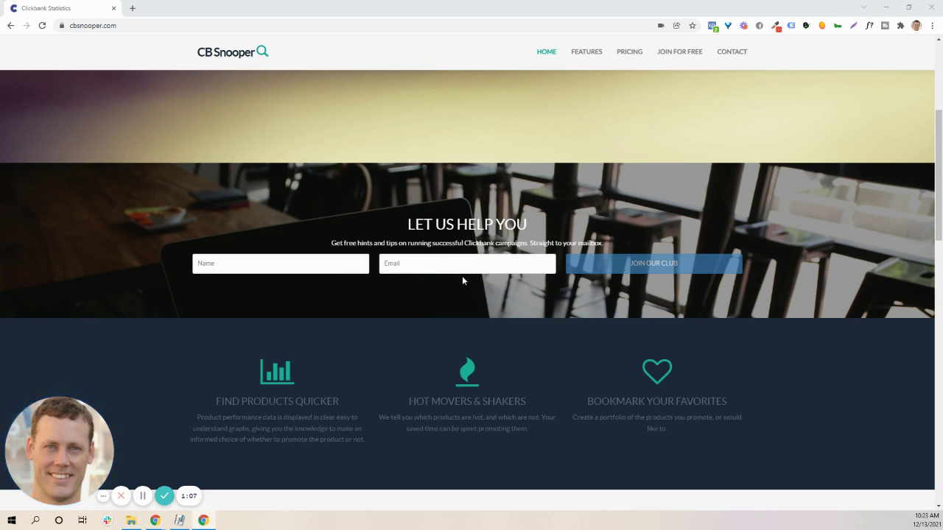
scroll(462, 277, "down", 2)
scroll(309, 283, "down", 1)
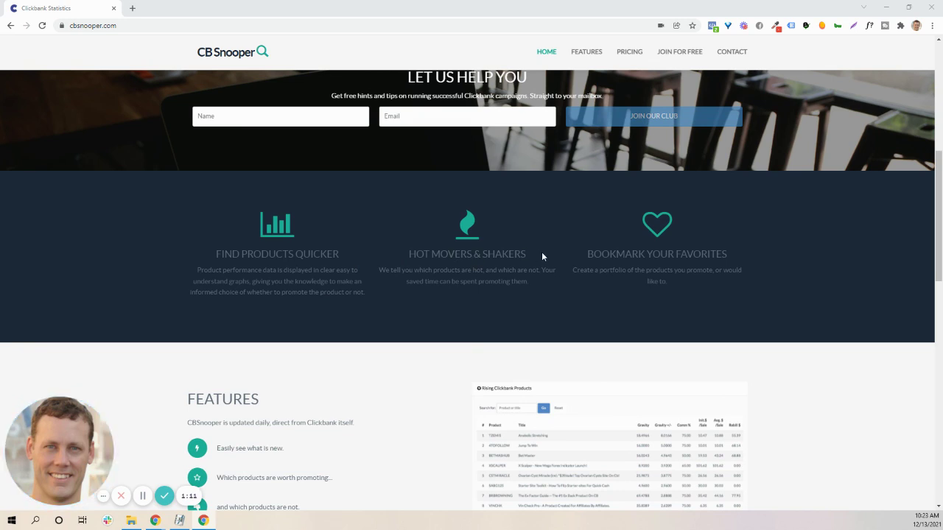
Step: Highlight the HOT MOVERS & SHAKERS, BOOKMARK YOUR FAVORITES and 'Easily see what is new.' text
left_click_drag(541, 255, 407, 258)
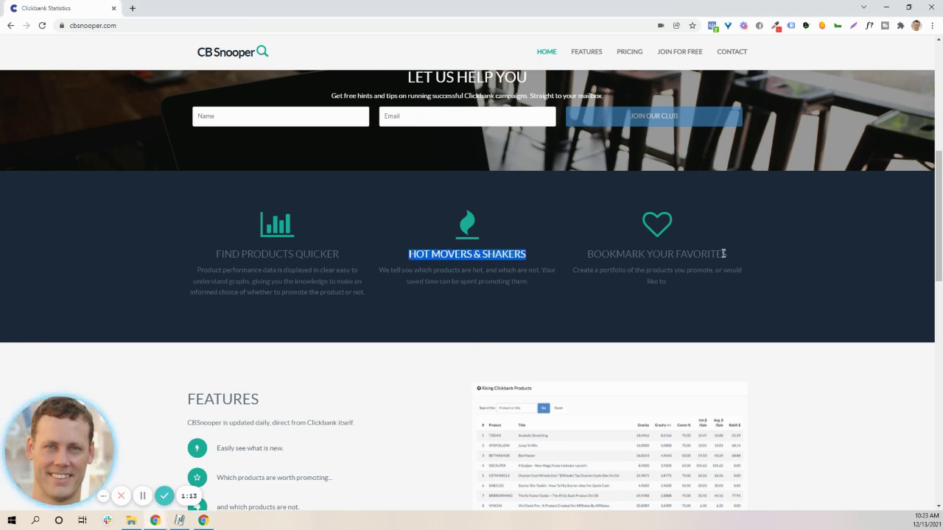
left_click_drag(728, 254, 589, 255)
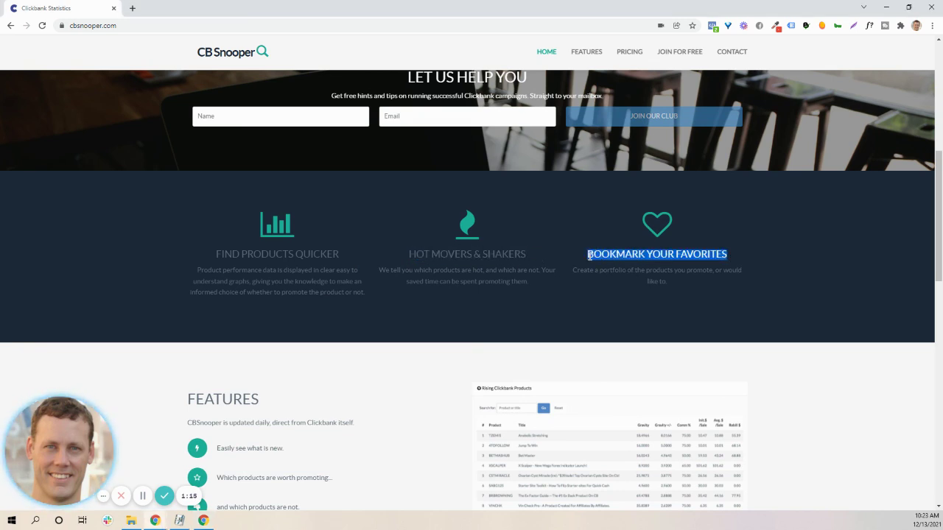
scroll(614, 280, "down", 2)
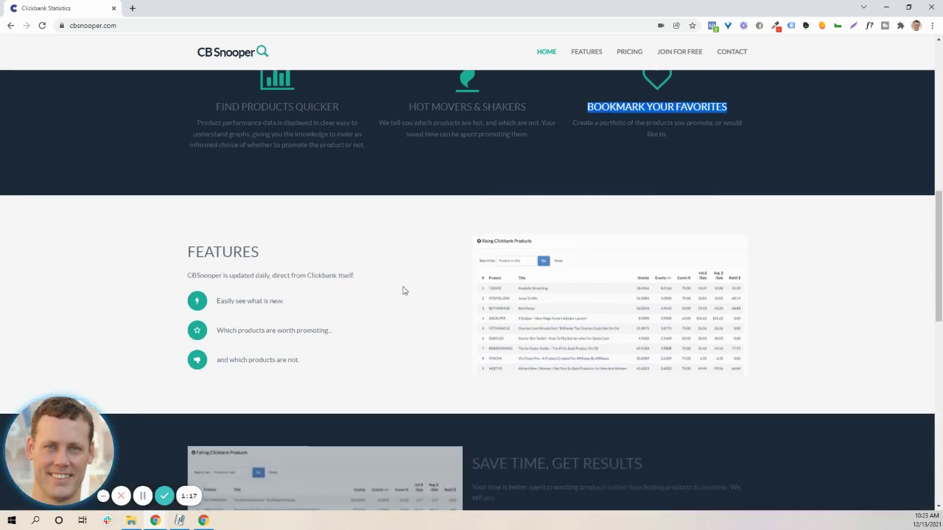
left_click_drag(284, 302, 213, 304)
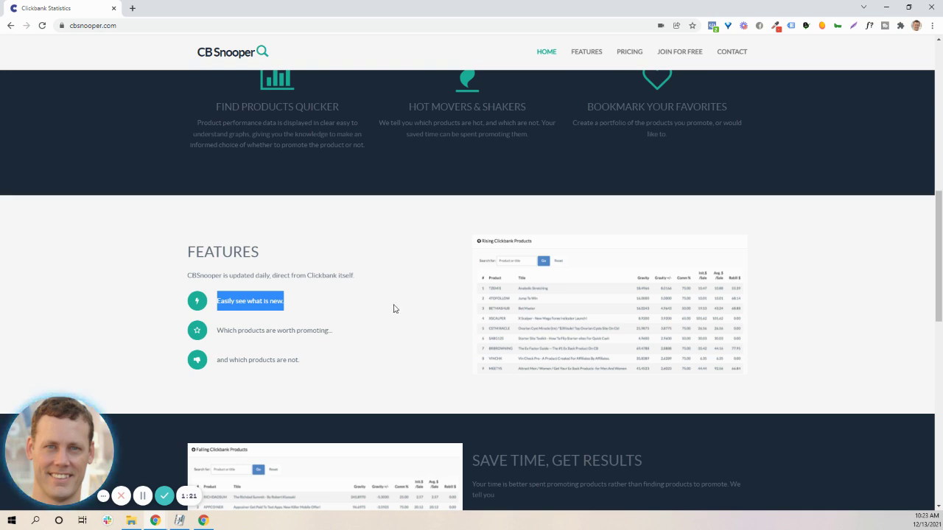
Step: Scroll through SAVE TIME and OUR PRICING, highlighting SAVE TIME and the pay-for-everything line
scroll(386, 311, "down", 1)
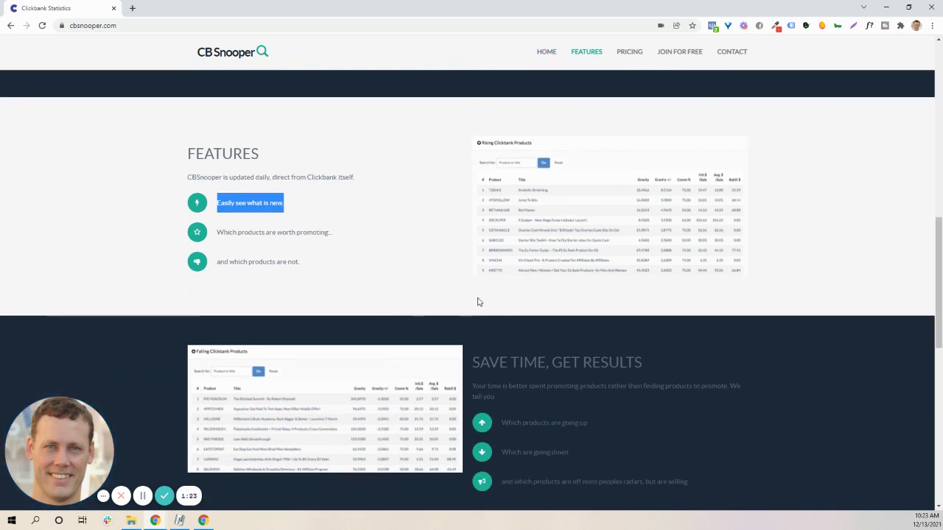
left_click_drag(466, 363, 547, 365)
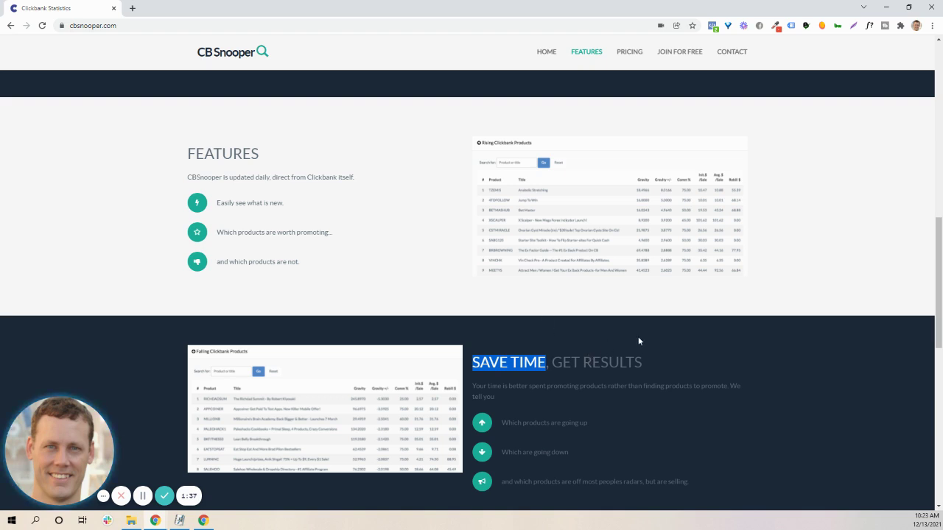
scroll(596, 342, "down", 4)
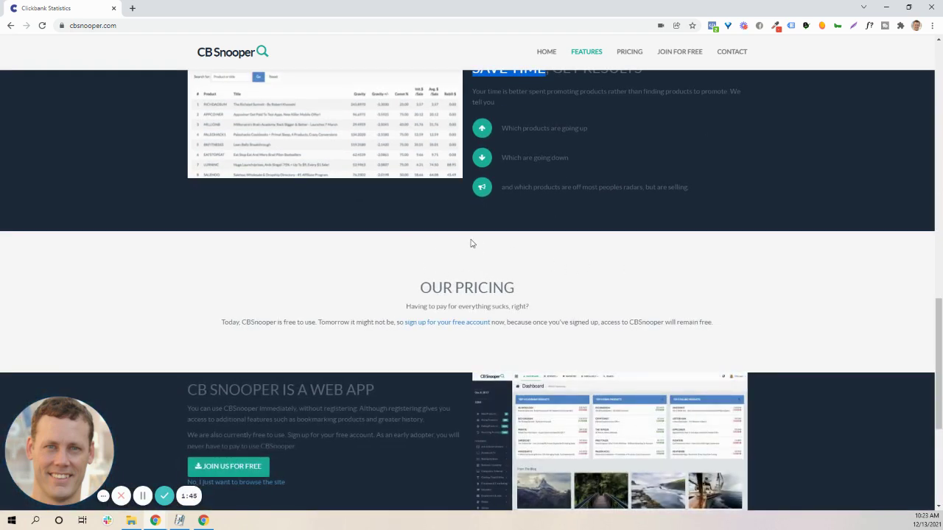
left_click_drag(405, 306, 532, 309)
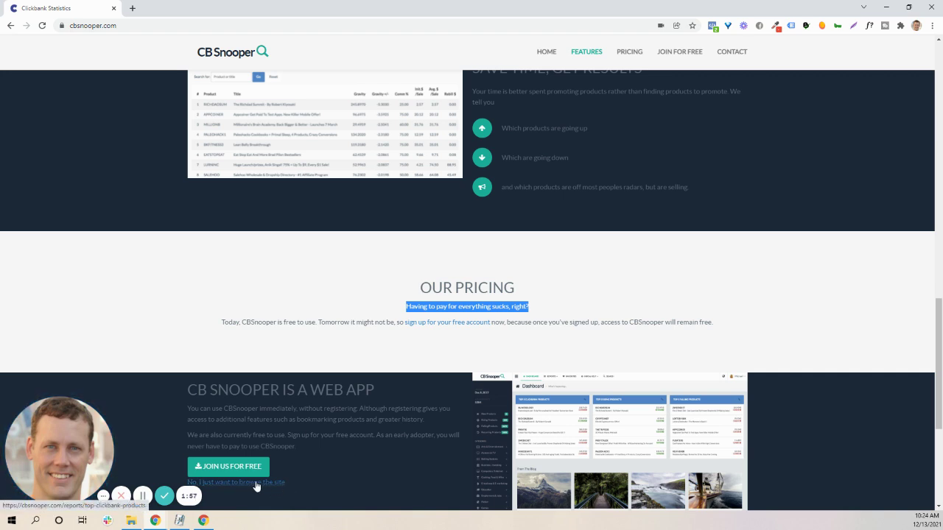
scroll(325, 439, "down", 1)
scroll(324, 439, "down", 1)
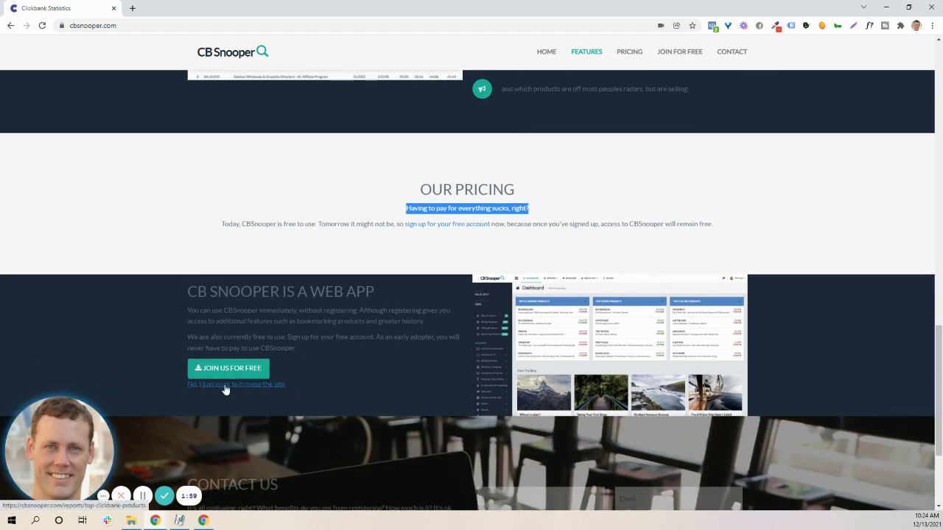
scroll(348, 372, "down", 1)
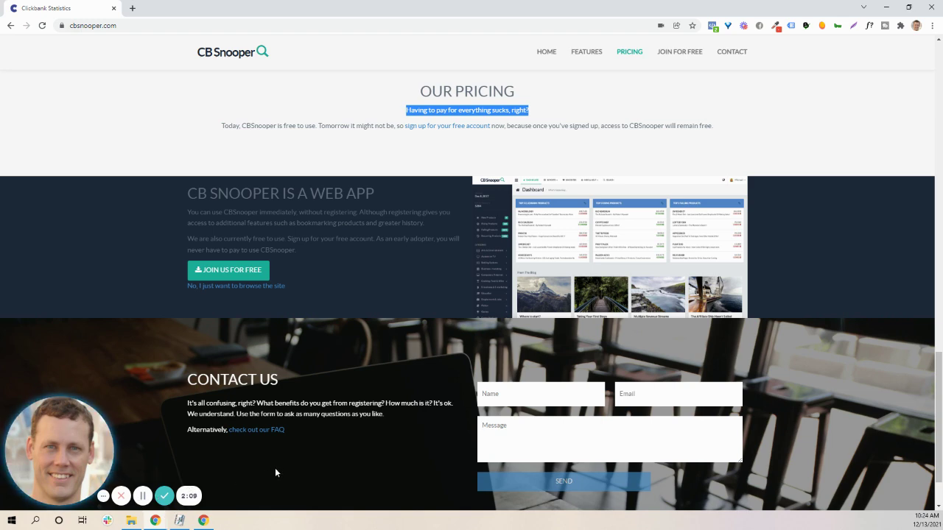
left_click(236, 285)
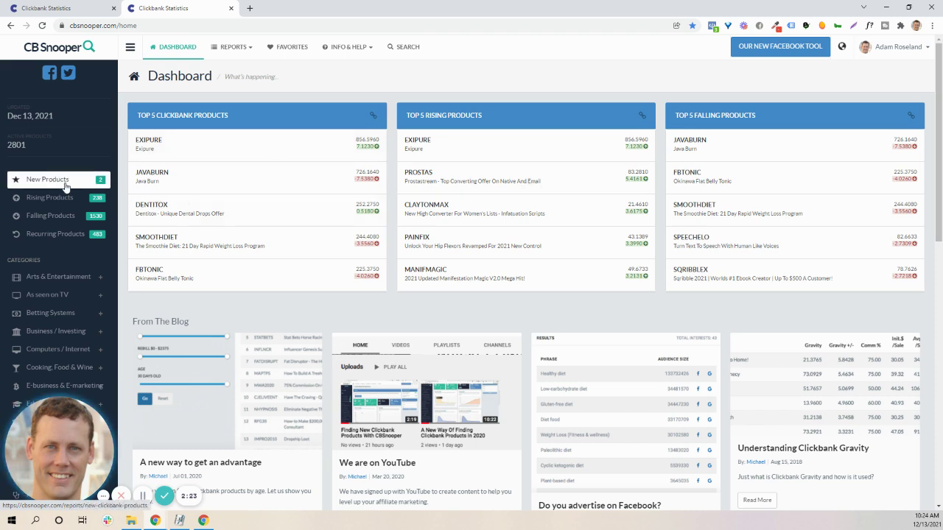
scroll(54, 203, "down", 1)
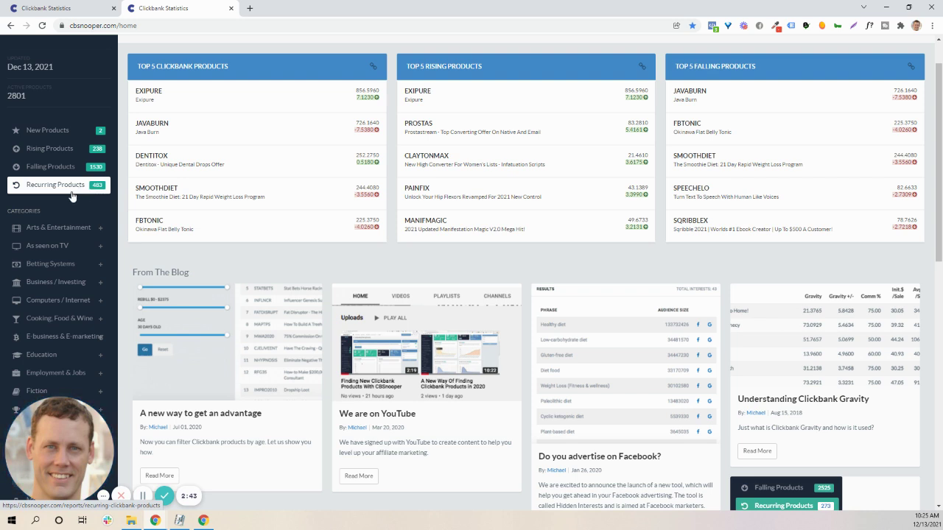
scroll(64, 204, "down", 1)
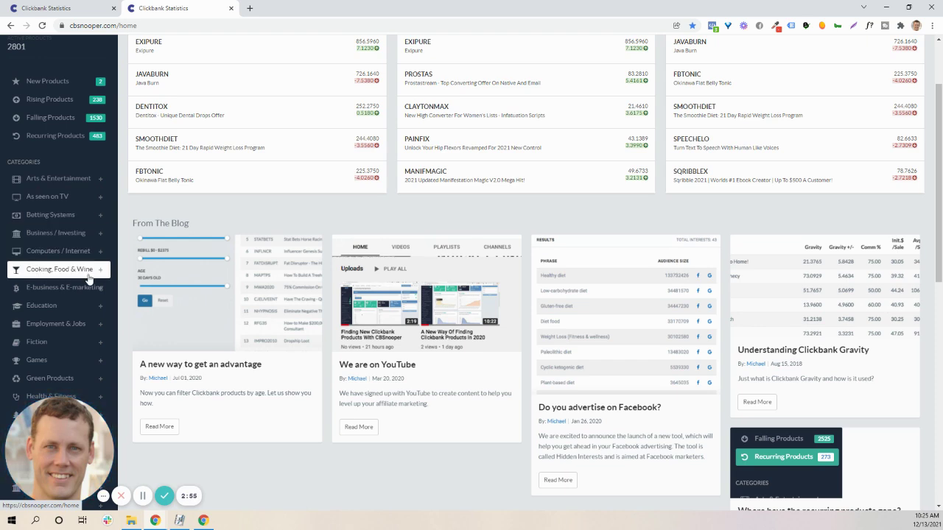
scroll(89, 274, "down", 1)
scroll(89, 268, "down", 3)
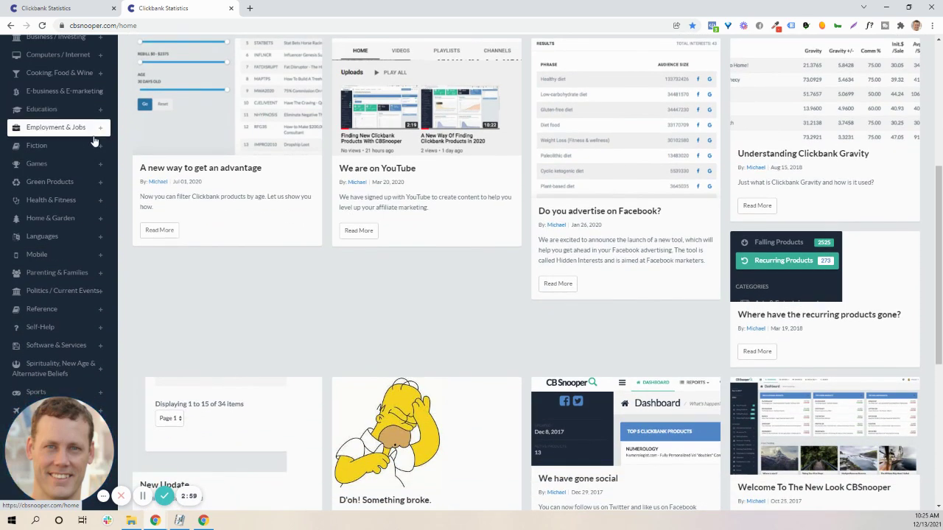
scroll(87, 205, "down", 2)
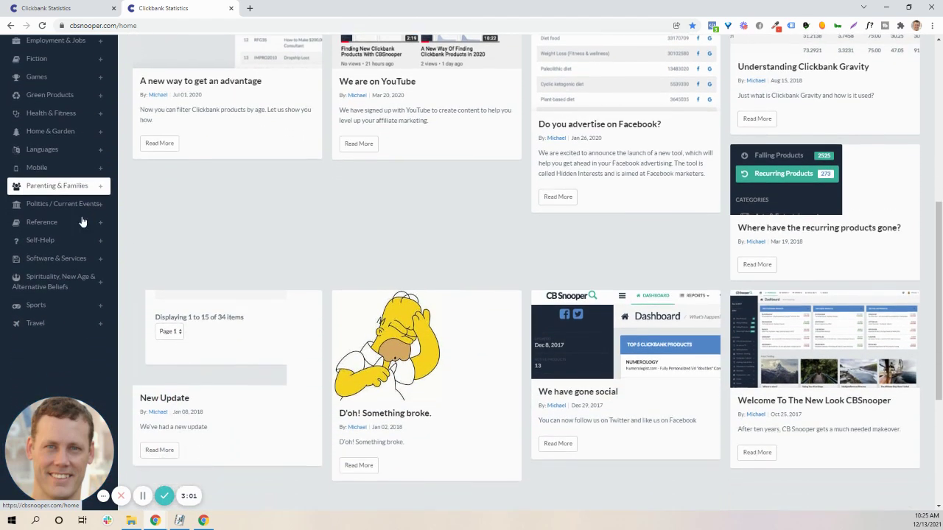
scroll(80, 228, "up", 5)
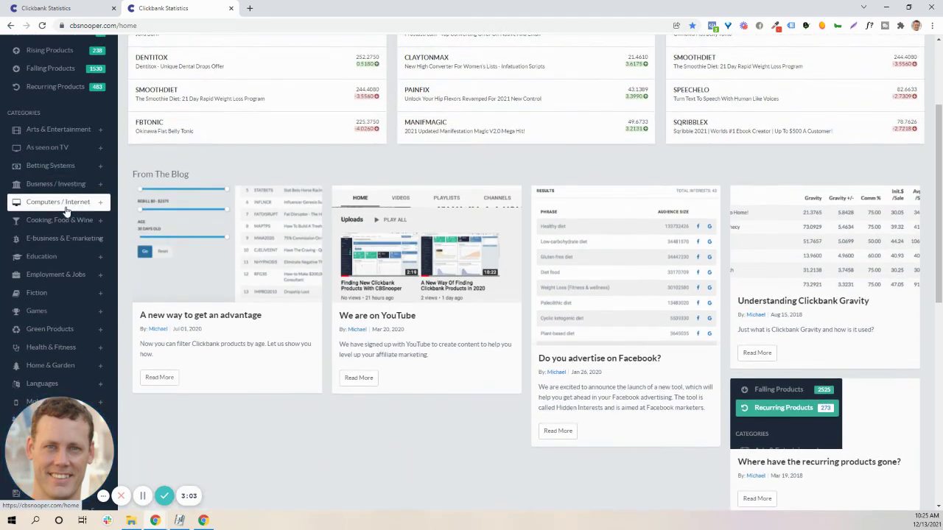
Step: Expand Computers / Internet and view its System Administration and Email Services products
left_click(66, 208)
scroll(64, 201, "down", 1)
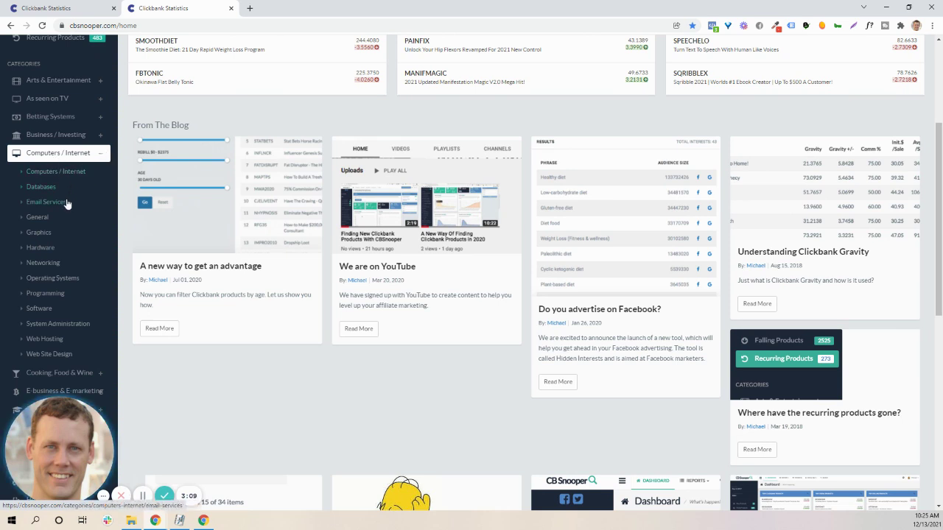
left_click(66, 324)
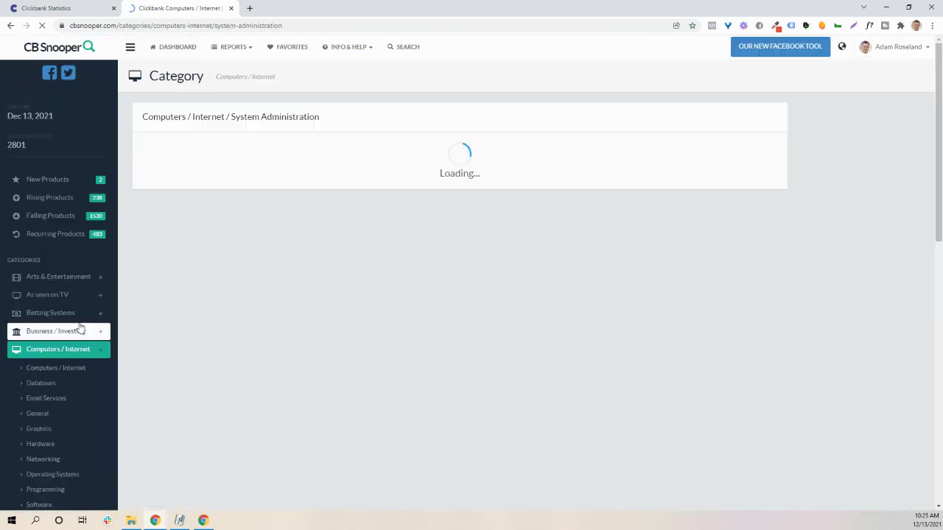
scroll(159, 306, "down", 1)
scroll(159, 305, "down", 3)
left_click(54, 254)
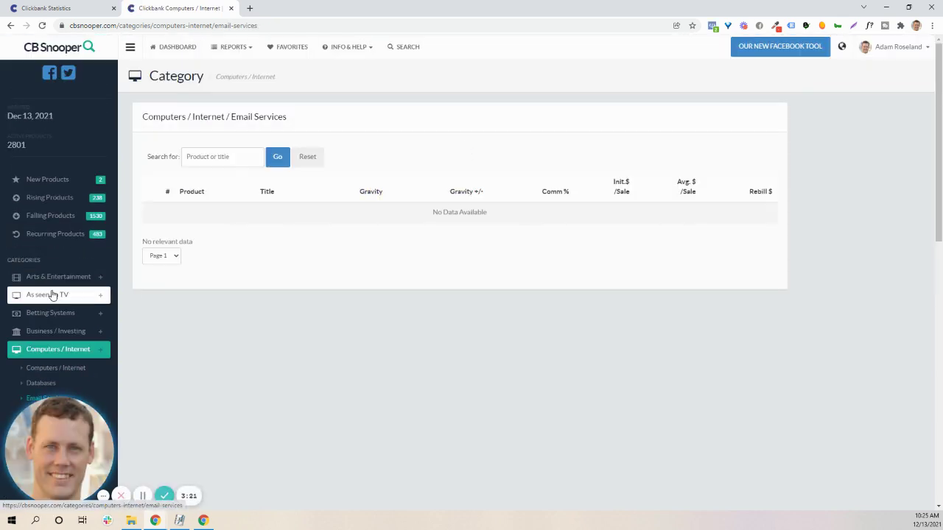
Step: View As seen on TV > General, then open Health & Fitness > Beauty
left_click(52, 294)
left_click(48, 315)
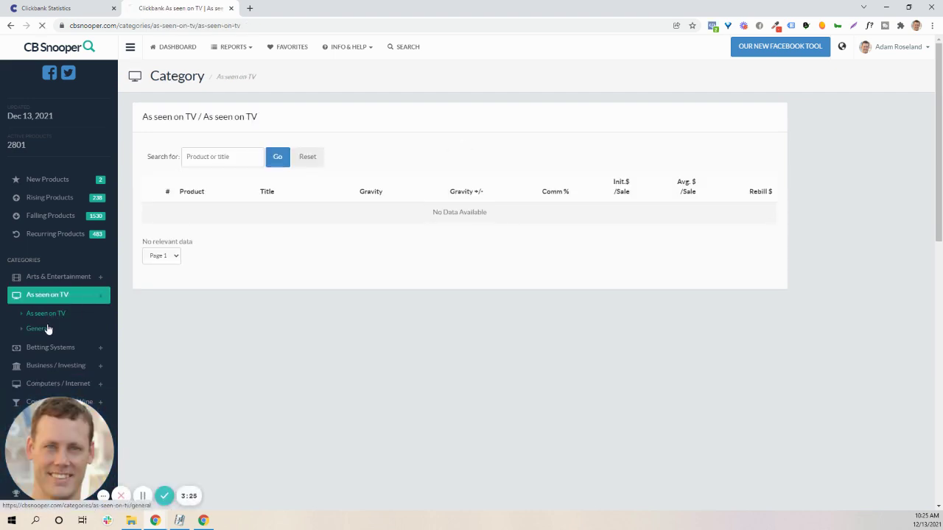
left_click(46, 330)
scroll(41, 309, "down", 3)
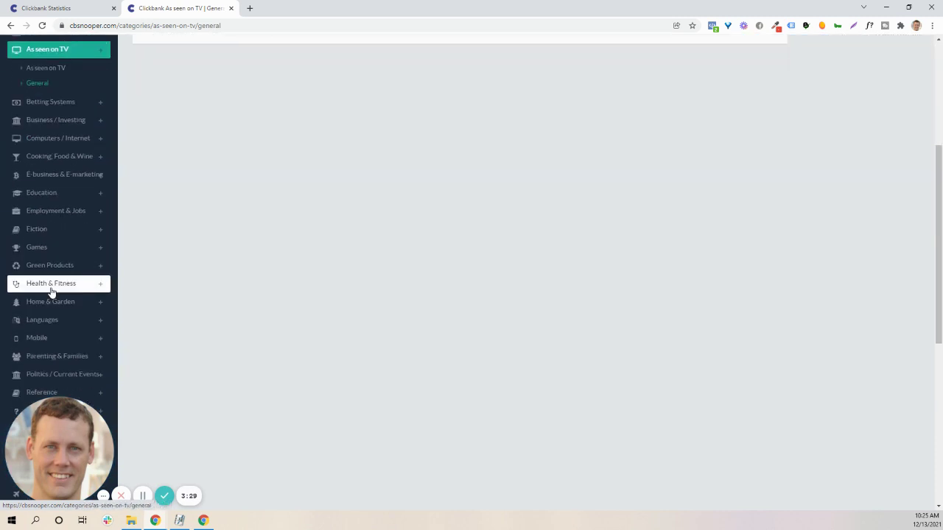
left_click(52, 290)
left_click(42, 320)
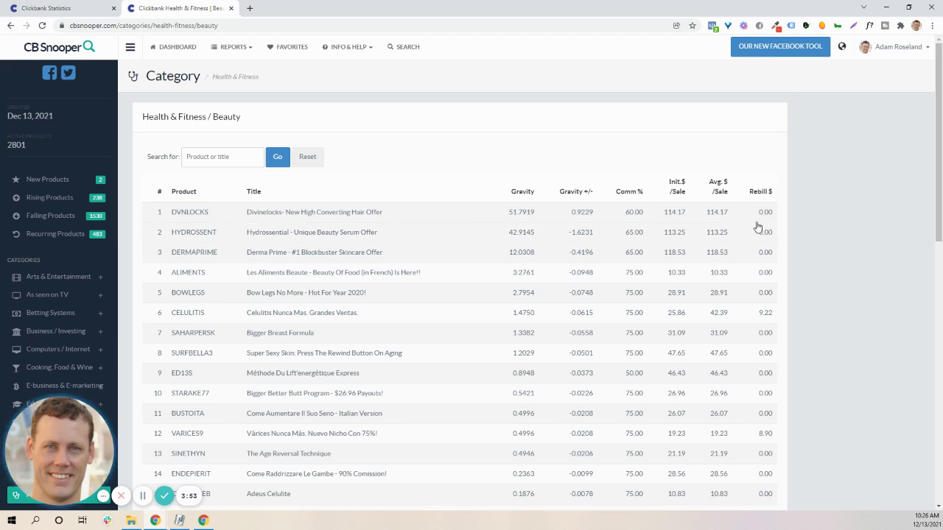
Step: Browse New and Rising Products, then sort Recurring Products by Rebill $ descending
left_click(47, 179)
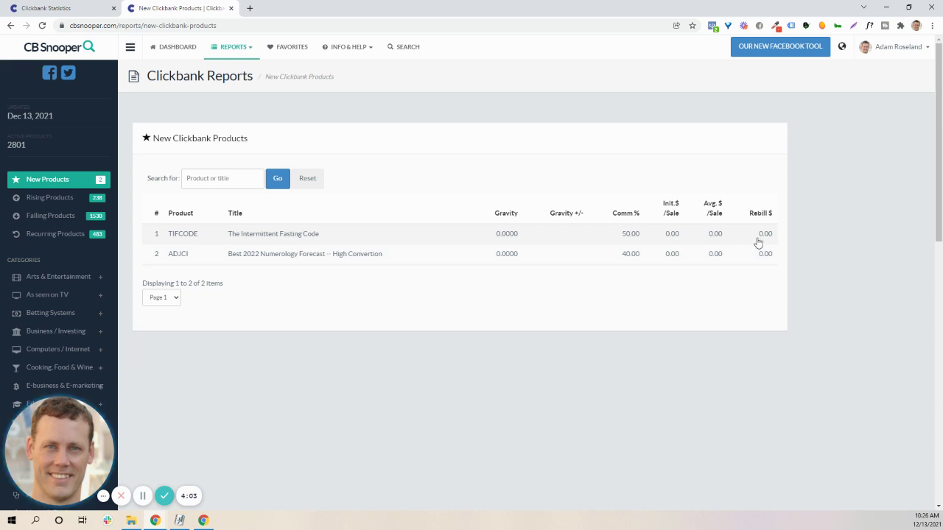
left_click(63, 199)
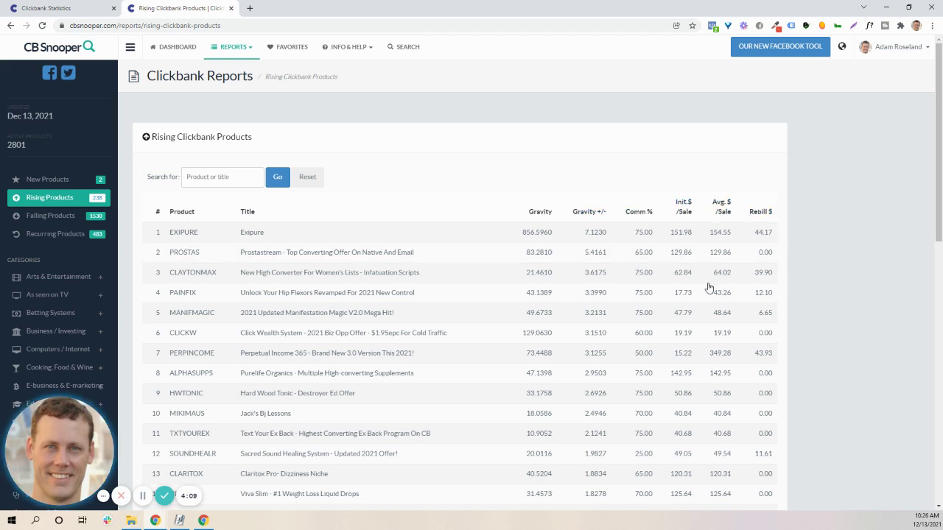
left_click(35, 237)
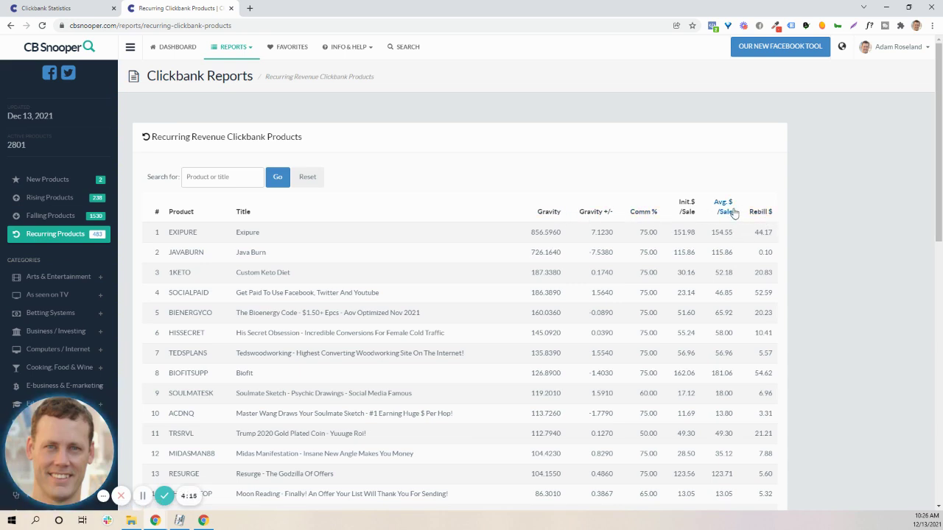
left_click(758, 212)
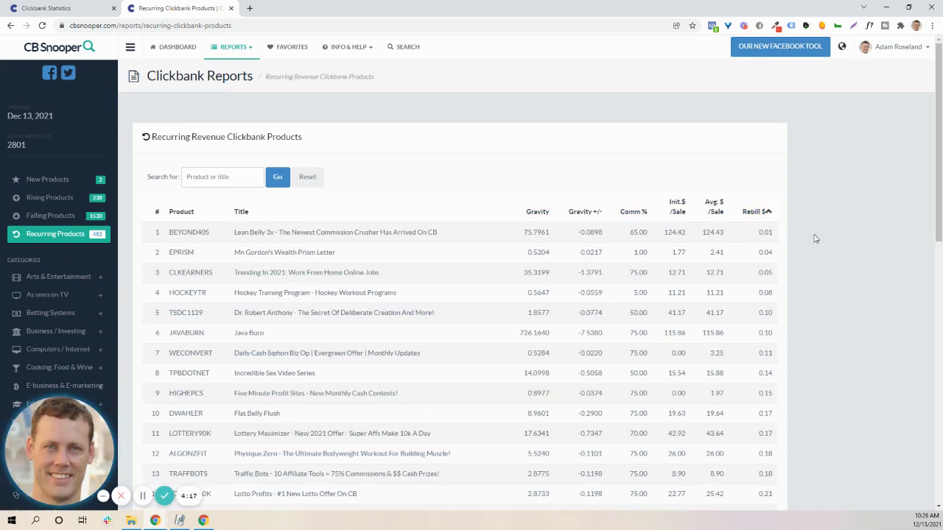
left_click(752, 213)
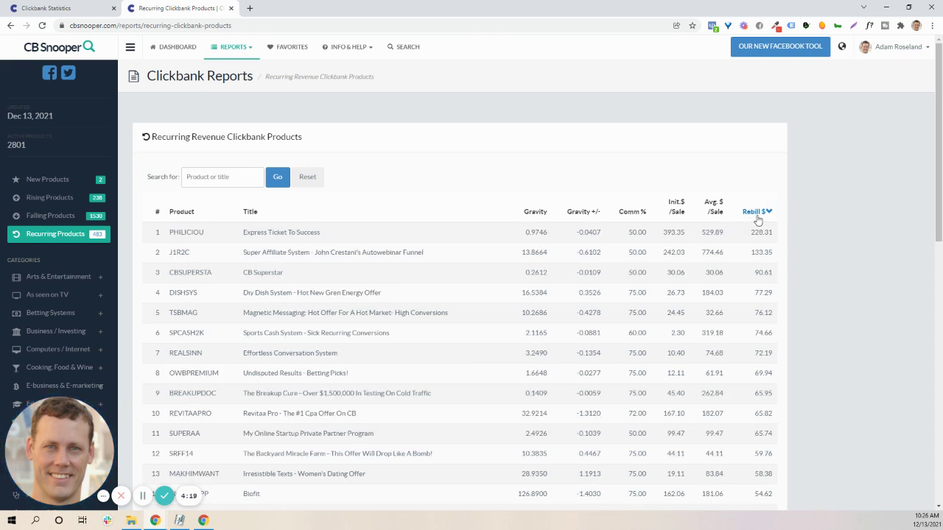
Step: Open Express Ticket To Success and scroll through its rank, gravity and earnings charts
left_click(267, 233)
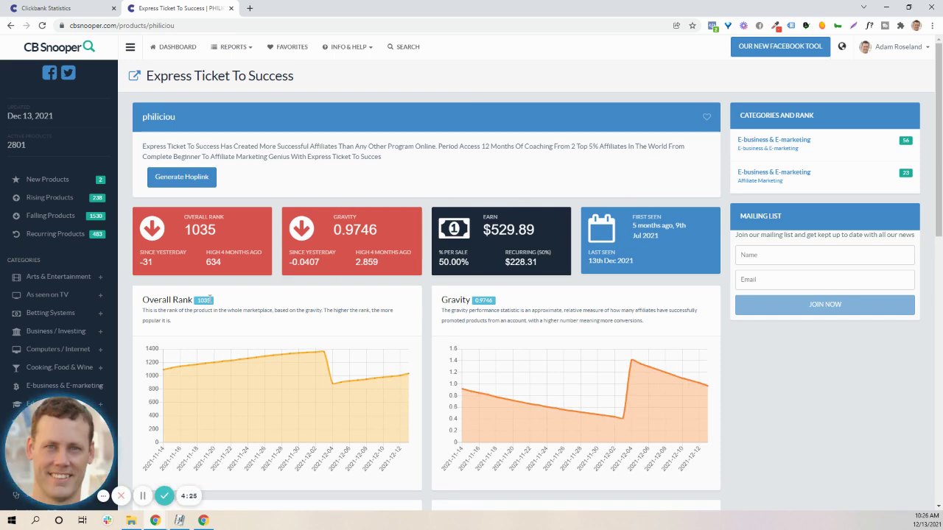
scroll(515, 295, "down", 3)
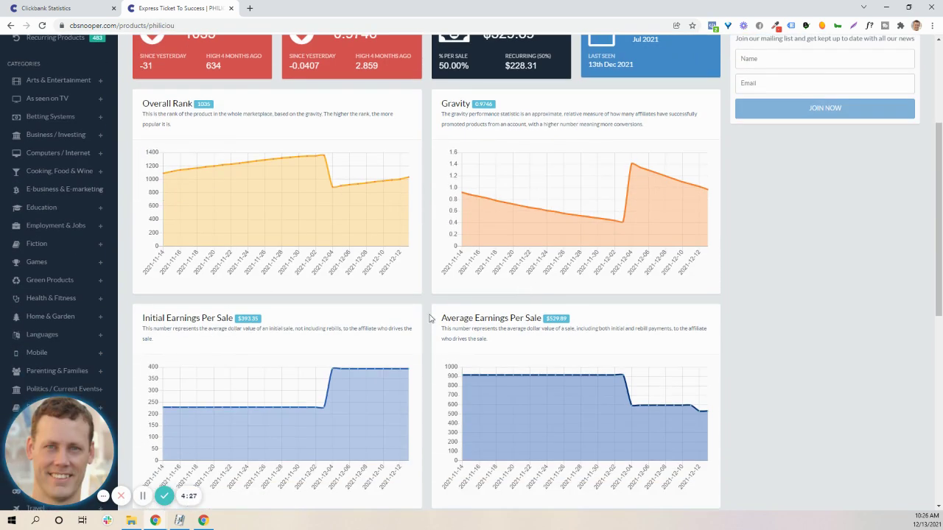
scroll(531, 303, "down", 4)
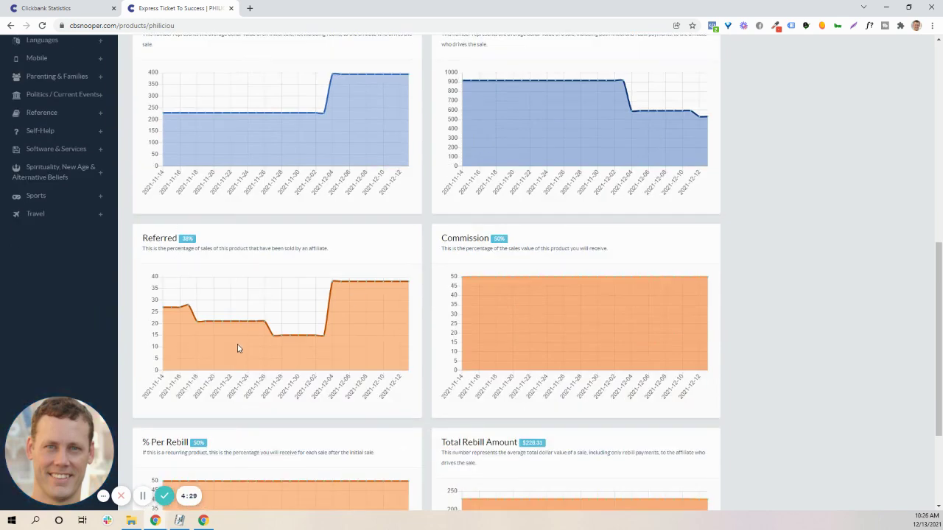
scroll(662, 316, "down", 2)
scroll(671, 310, "up", 15)
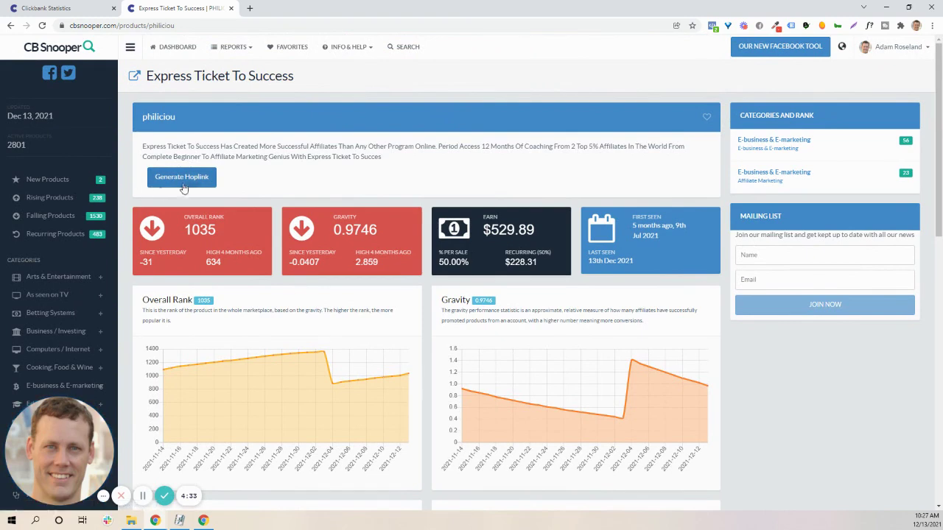
Step: Generate a hoplink with tracking ref 'niche specific', copy it, and close the dialog
left_click(186, 184)
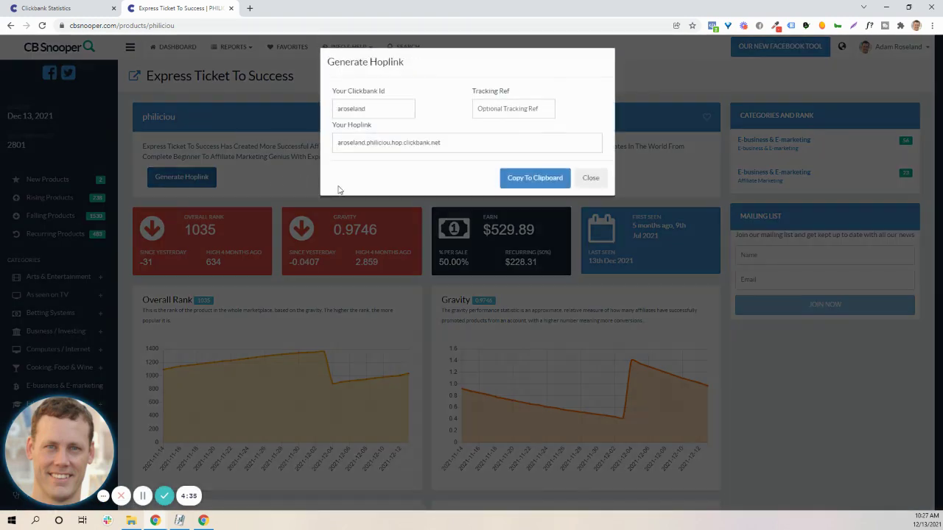
left_click_drag(385, 112, 297, 115)
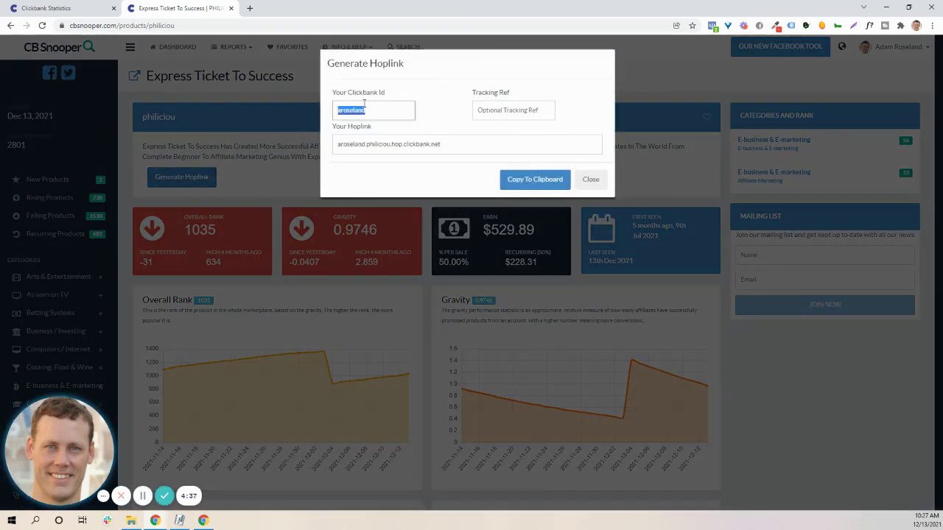
left_click(530, 111)
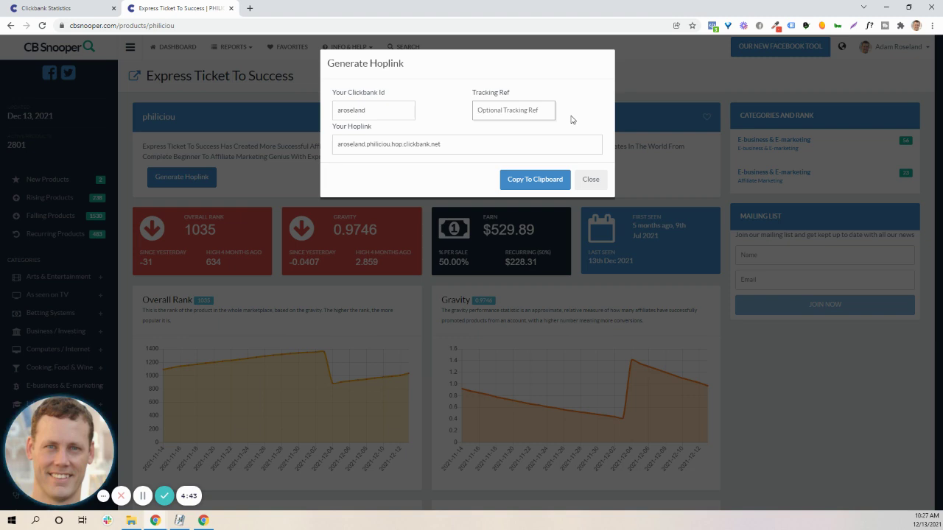
type("niche specific")
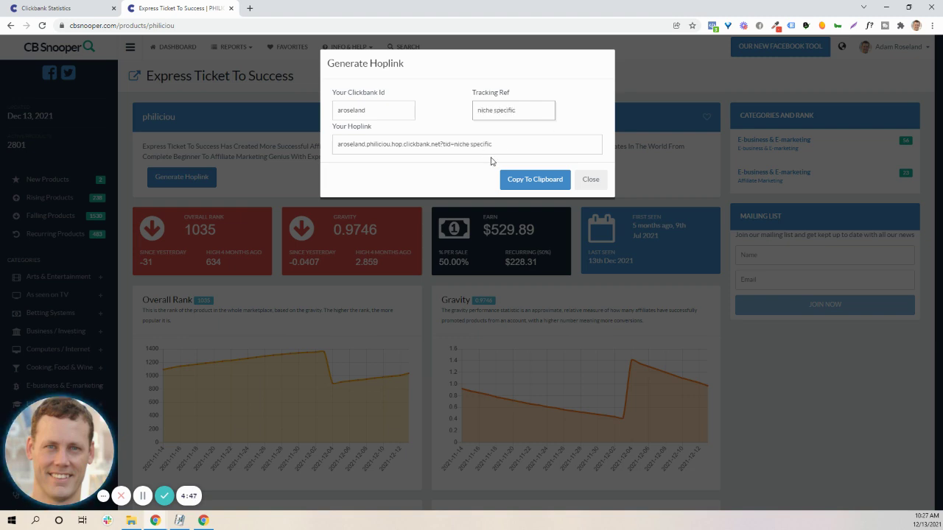
left_click_drag(492, 144, 324, 143)
left_click(535, 179)
left_click(592, 179)
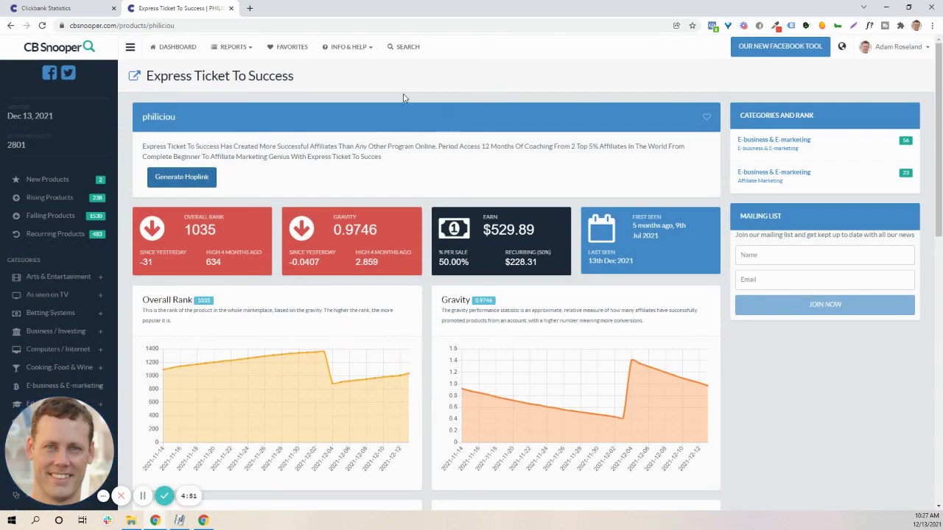
Step: Sort the Hot Products report by gravity, then view the Favorites page
left_click(235, 48)
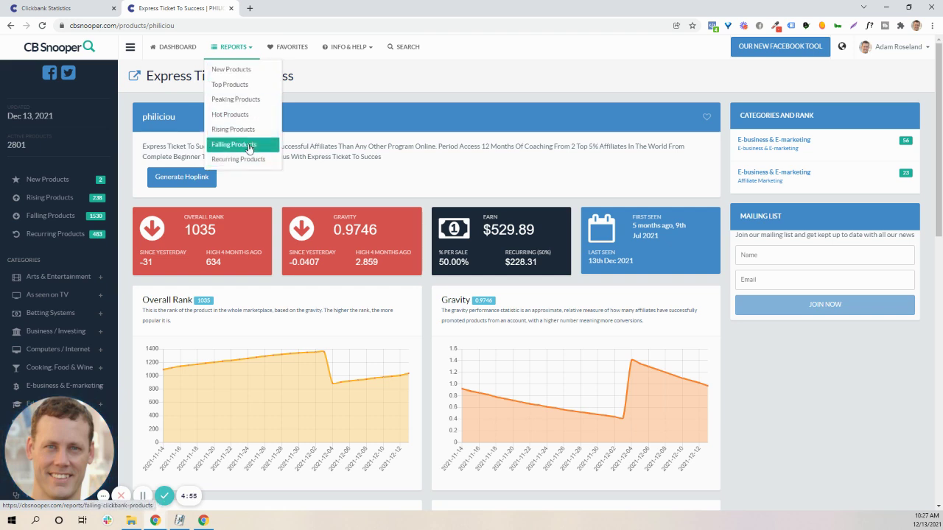
left_click(245, 115)
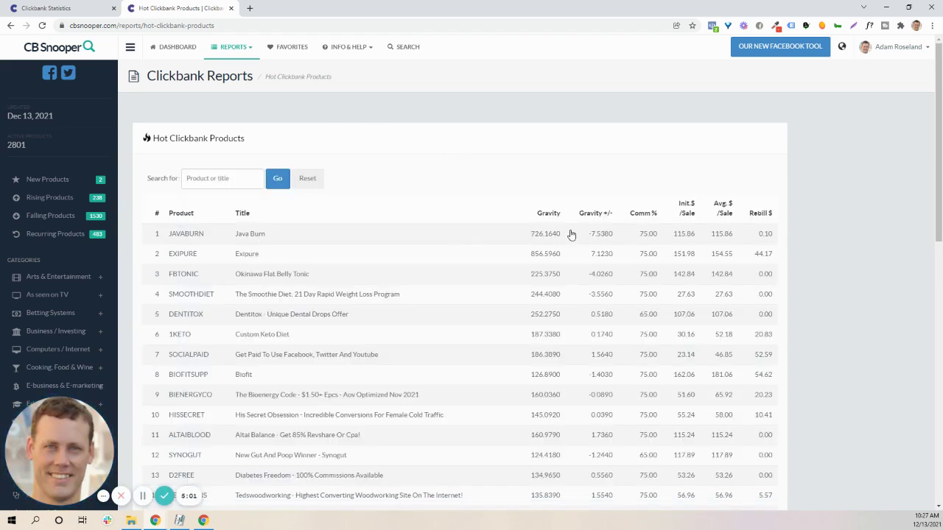
left_click(554, 215)
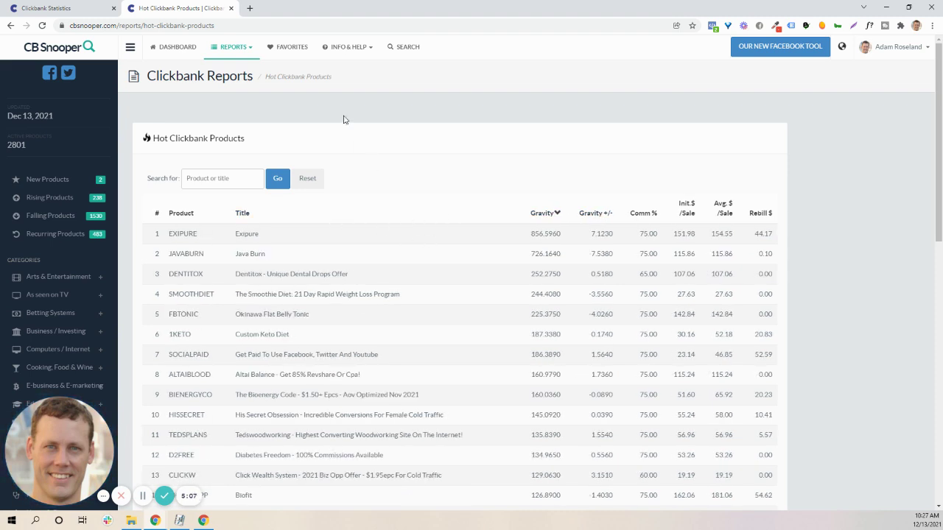
left_click(281, 48)
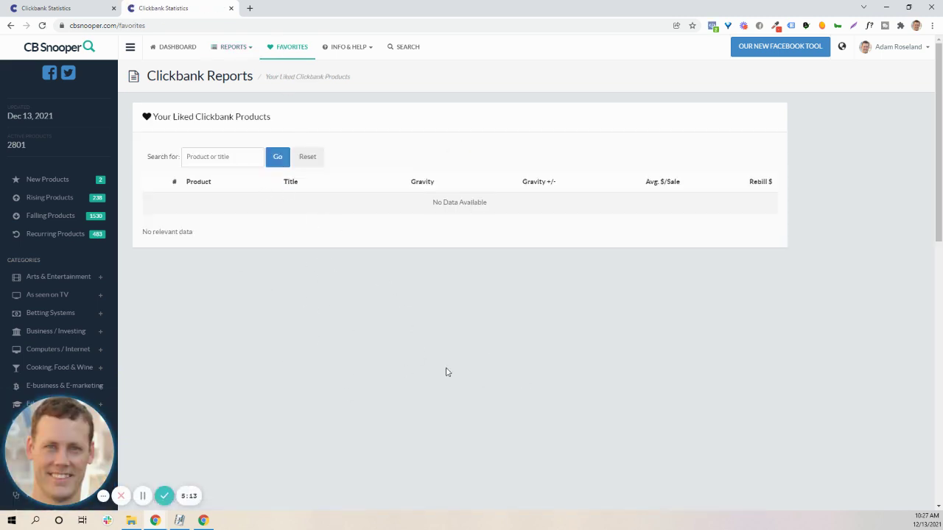
Step: On the Search page, set commission to 47%–100% and rebill to $67–$229
left_click(406, 48)
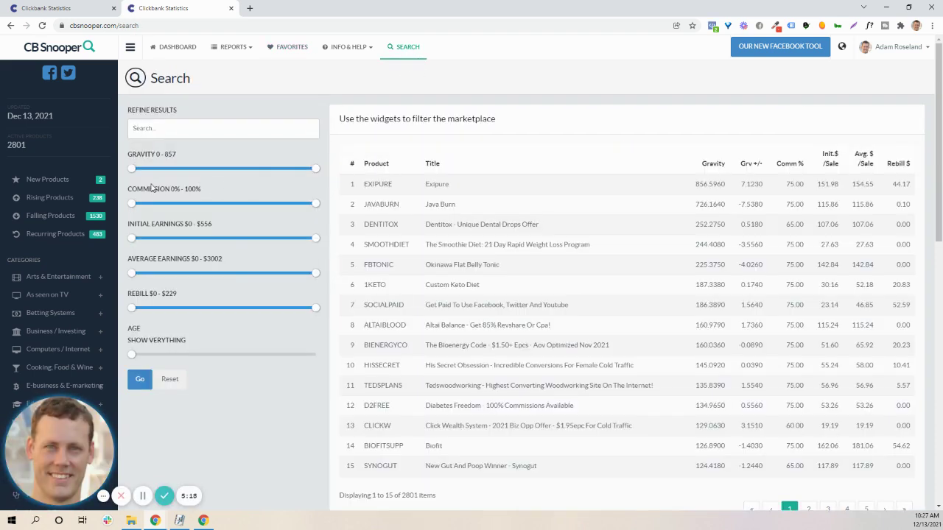
mouse_move(131, 168)
left_mouse_down()
mouse_move(216, 170)
mouse_move(131, 169)
left_mouse_up()
left_click_drag(131, 203, 218, 204)
left_click_drag(131, 307, 186, 308)
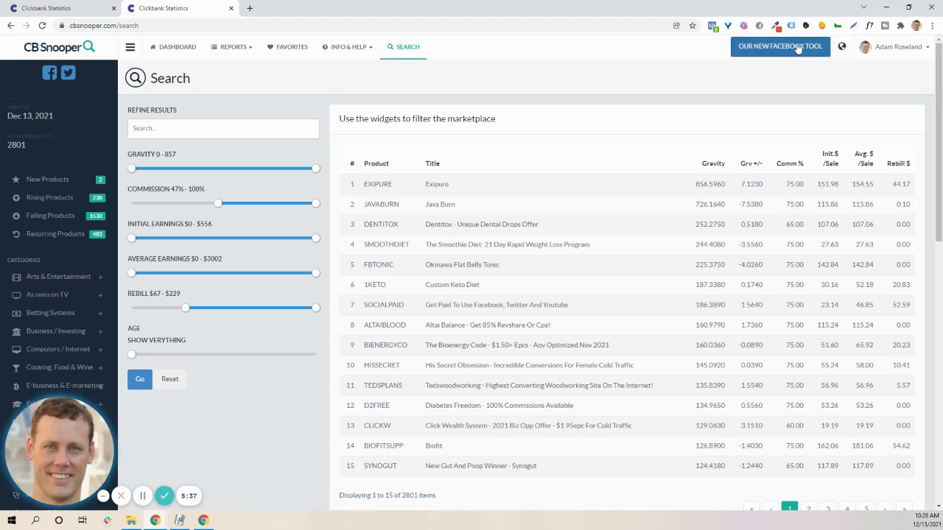
scroll(651, 240, "down", 2)
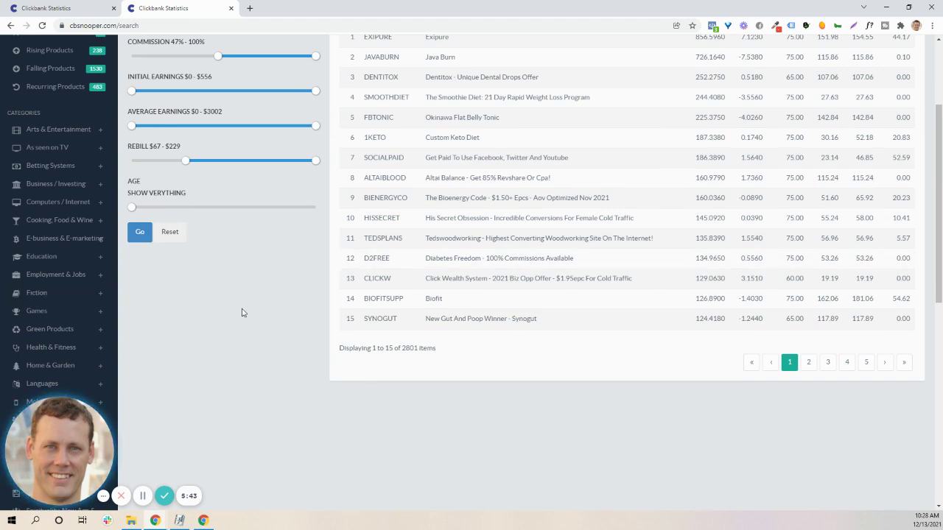
scroll(243, 315, "up", 2)
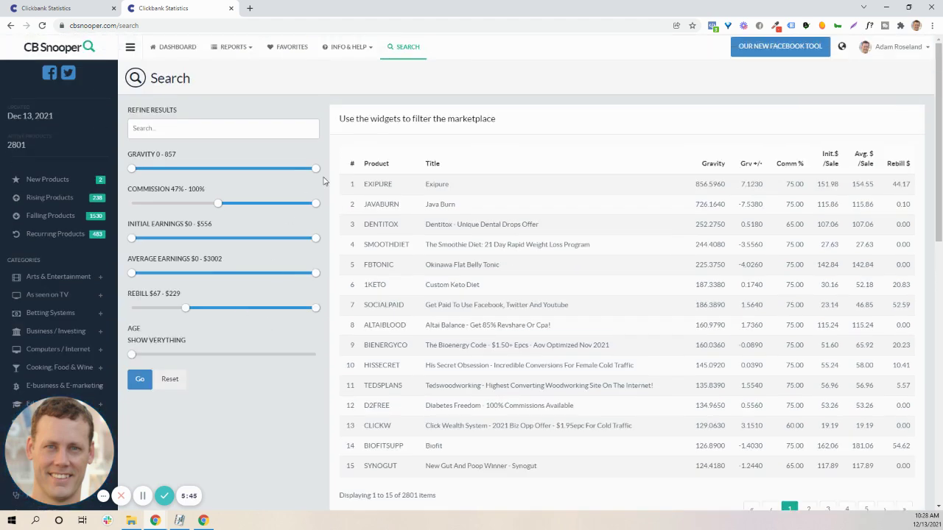